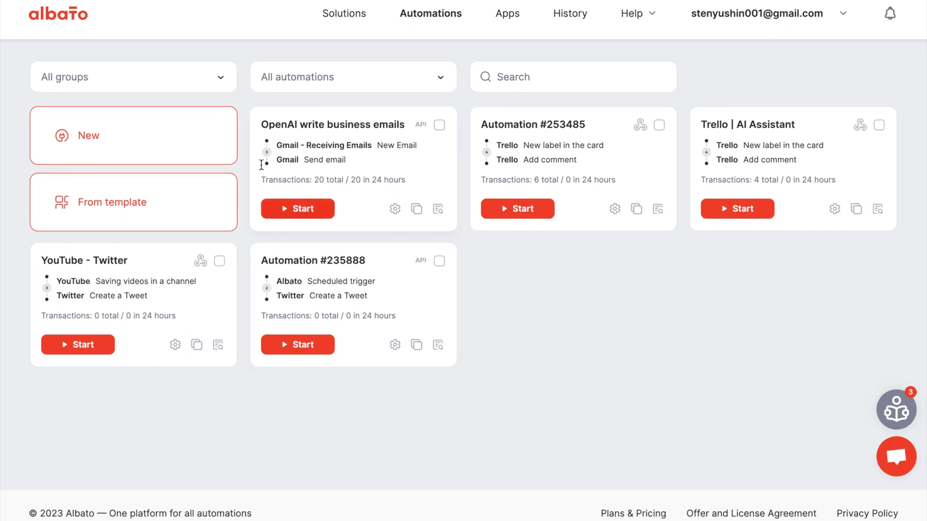
Create a new automation, #254005, from the New card on the Automations page.
click(190, 146)
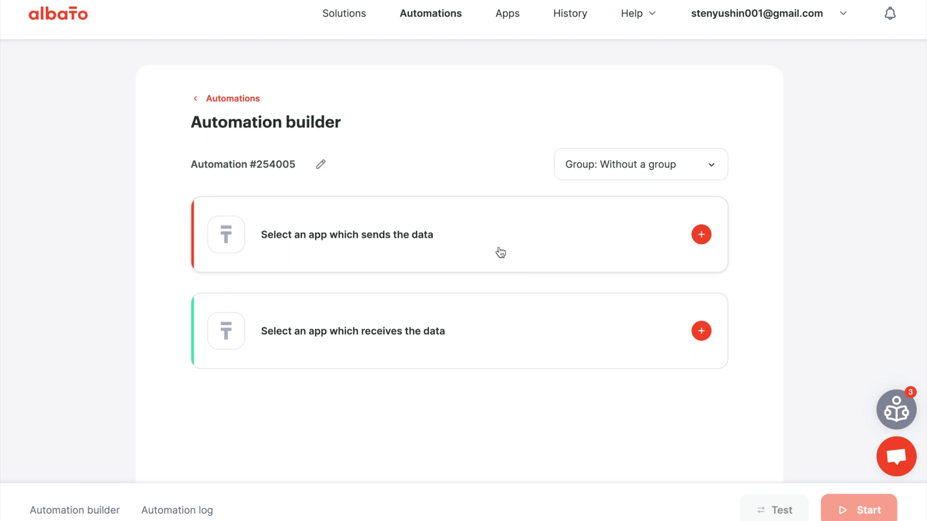
Add a Gmail - Receiving Emails: New Email trigger using the Gmail connection as Step 1.
click(500, 253)
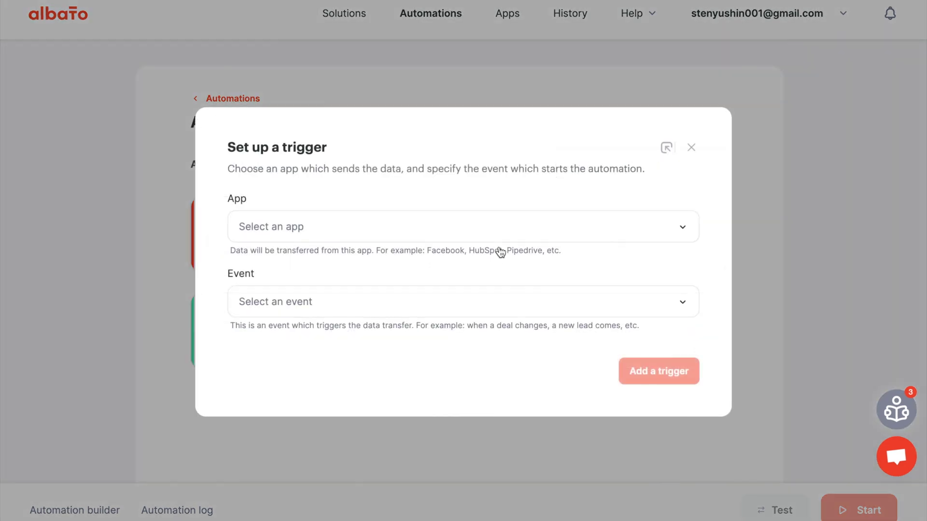
click(484, 229)
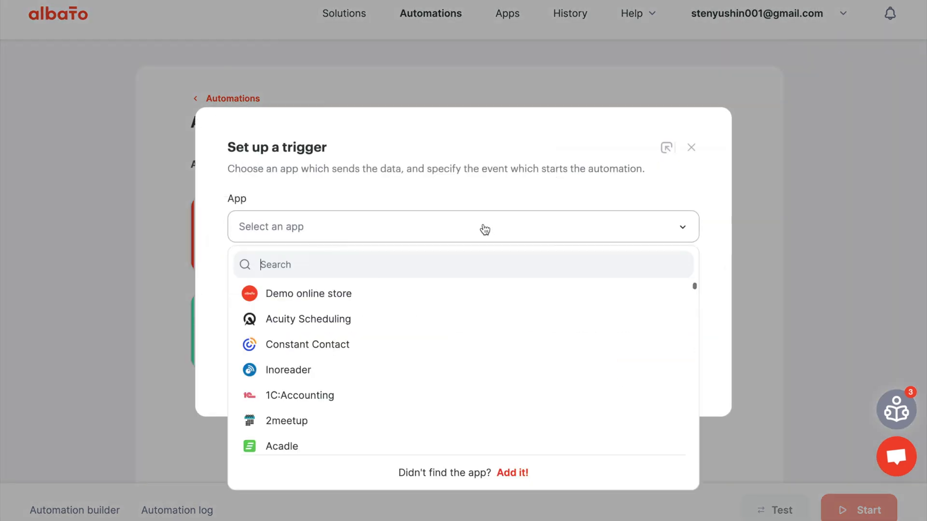
text(g Ema)
text(il)
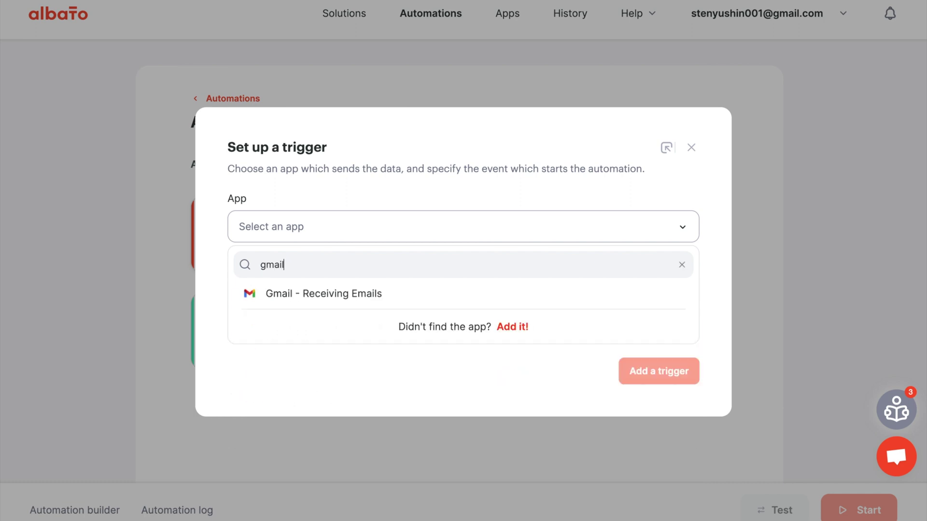
click(472, 301)
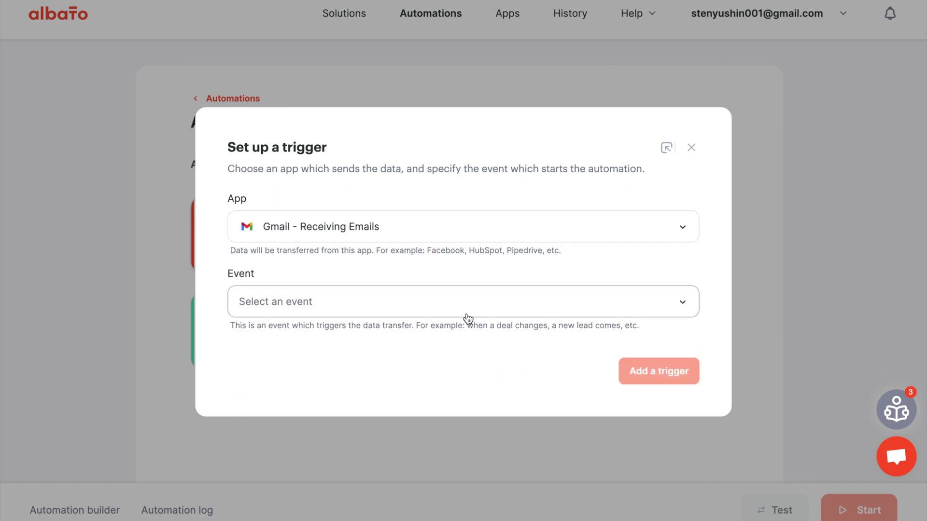
click(466, 315)
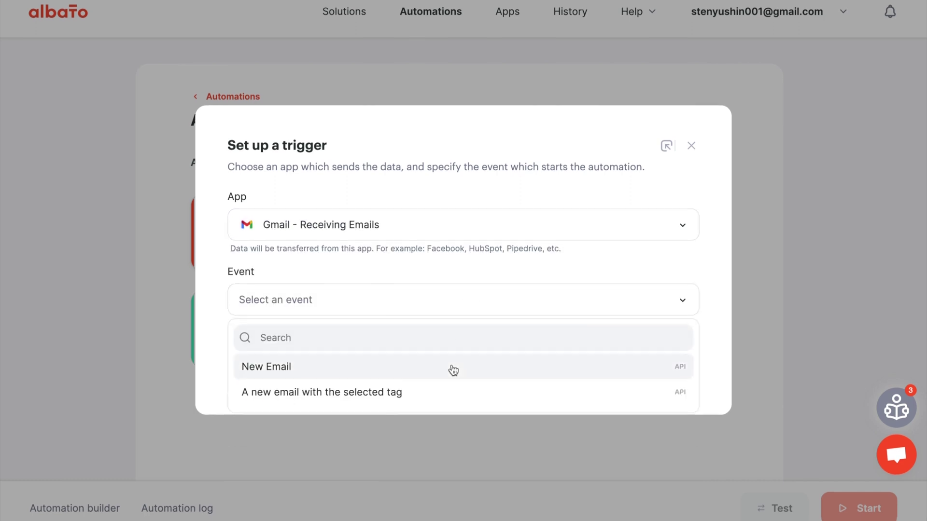
click(454, 371)
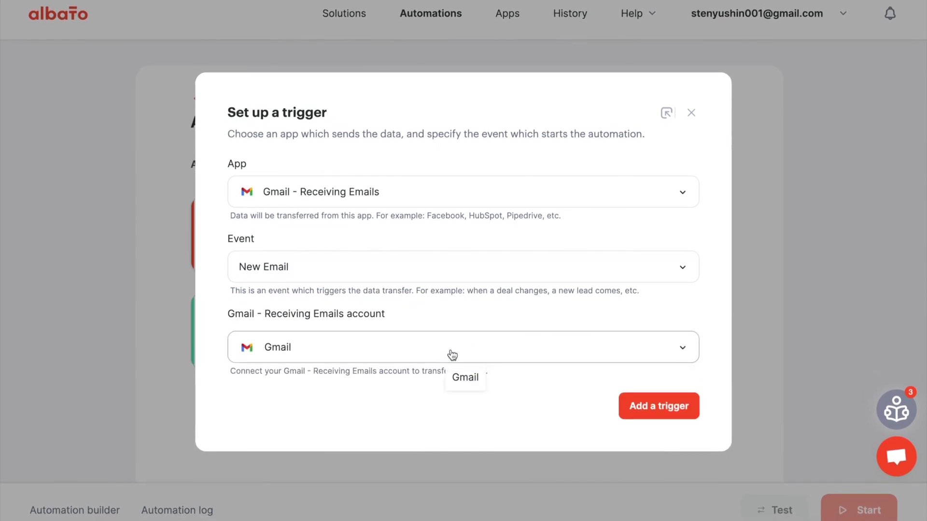
click(453, 356)
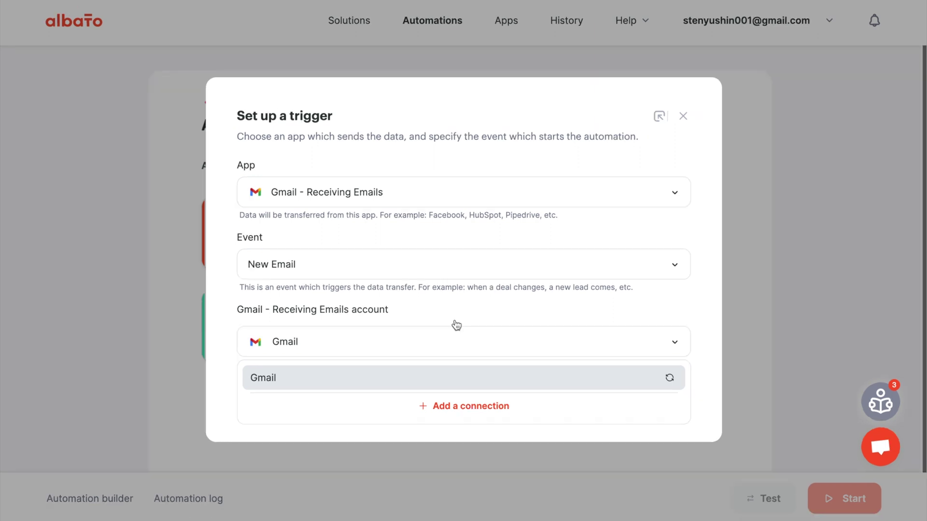
click(437, 379)
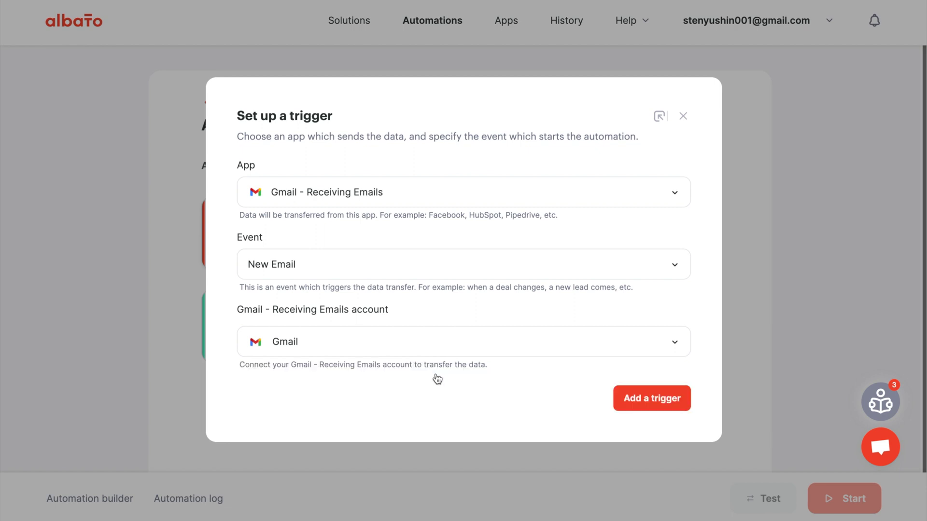
click(655, 410)
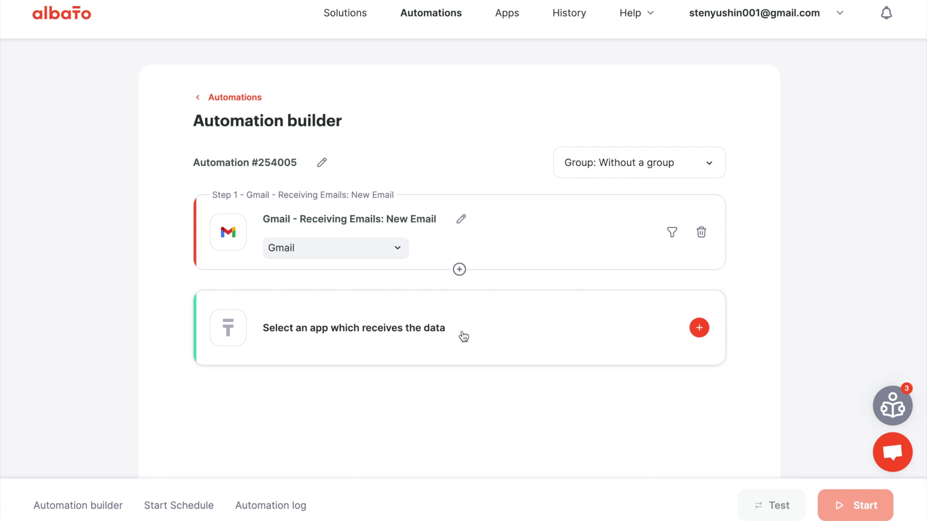
Add an OpenAI Create chat completion action using the OpenAI connection.
click(463, 337)
click(399, 222)
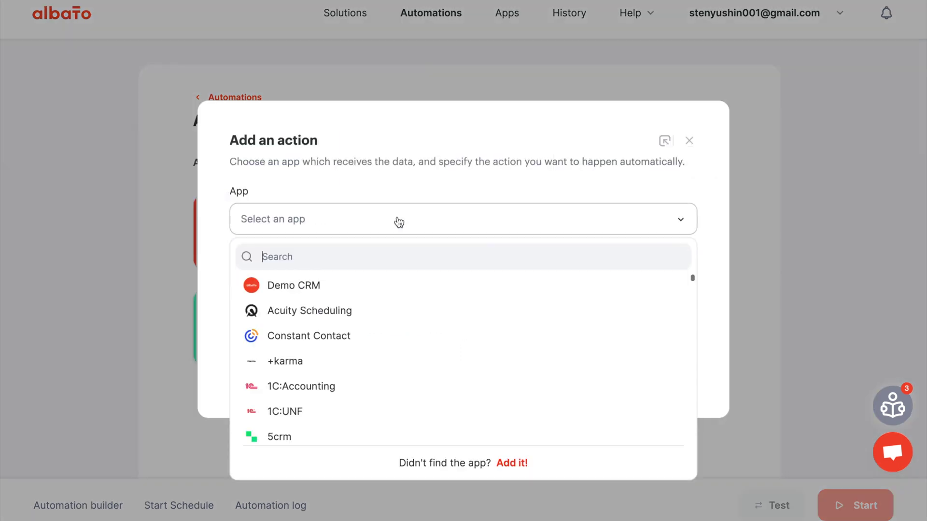
text(open)
click(385, 286)
click(384, 307)
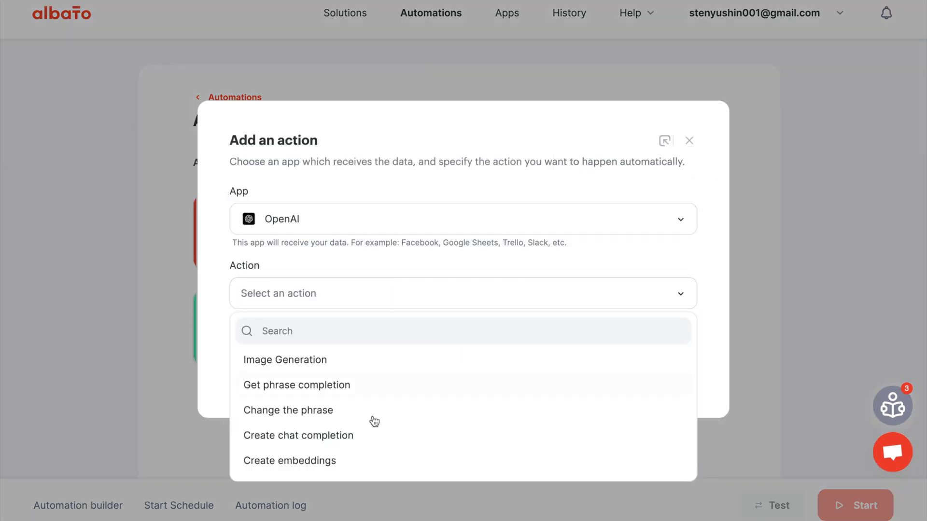
click(374, 439)
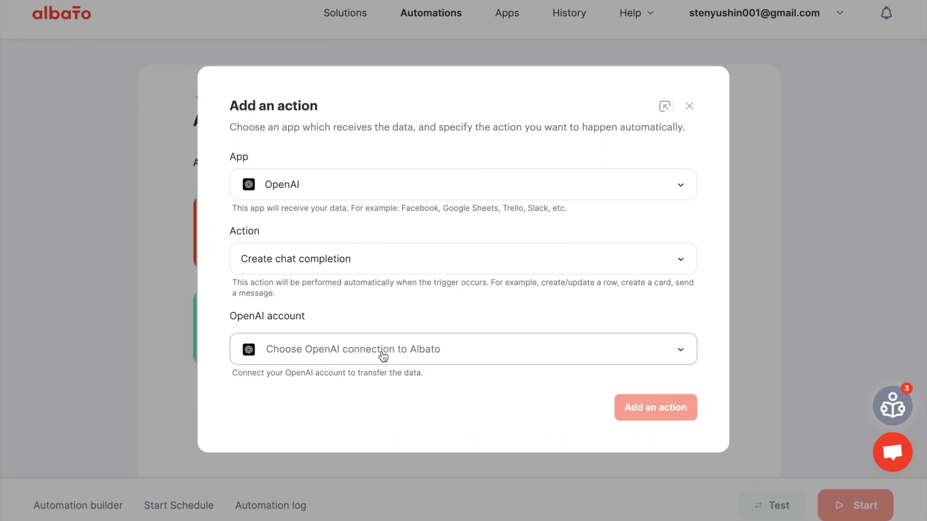
click(381, 356)
click(382, 386)
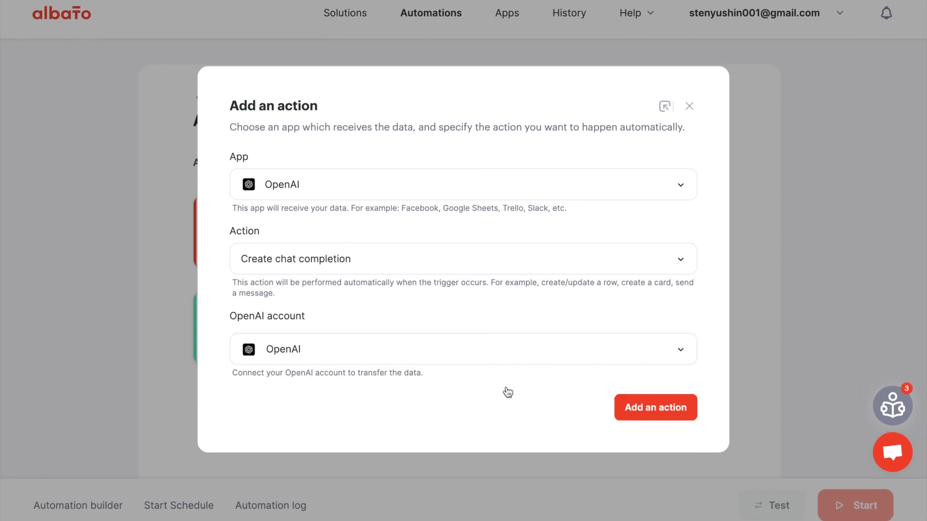
click(662, 413)
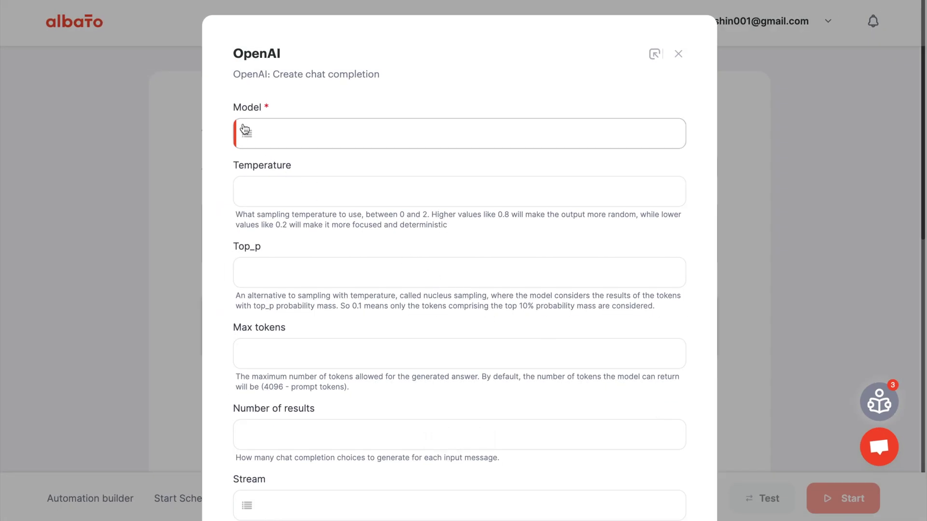
click(246, 132)
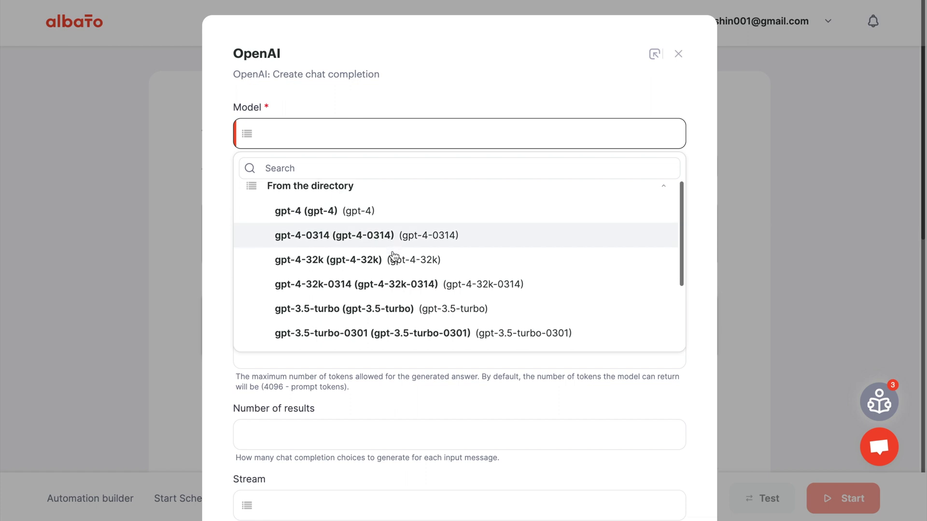
Select the gpt-3.5-turbo model with temperature 1 and 2000 max tokens.
scroll(394, 258, down, 1)
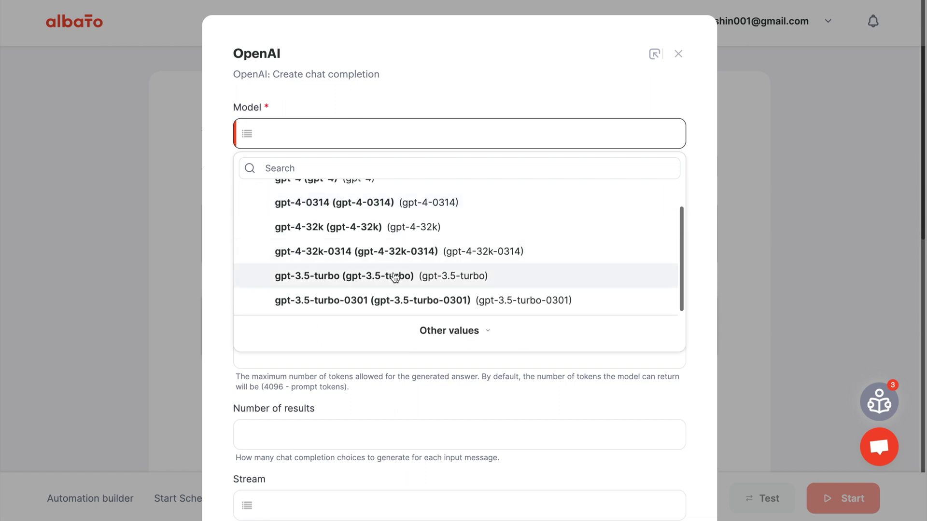
click(395, 277)
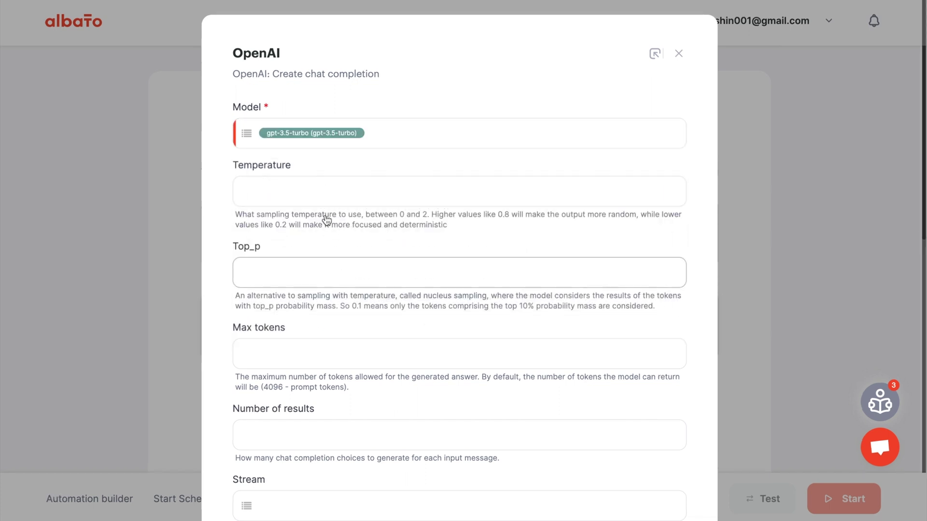
click(275, 191)
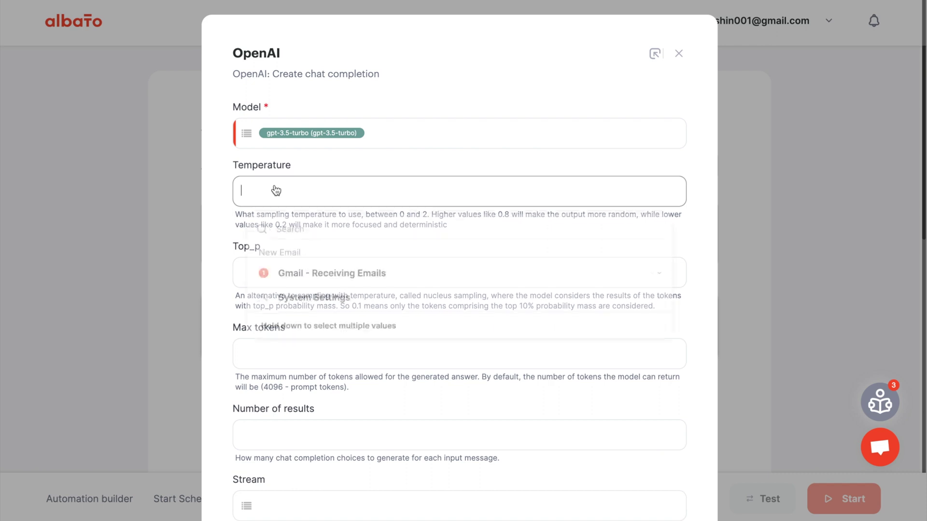
text(1)
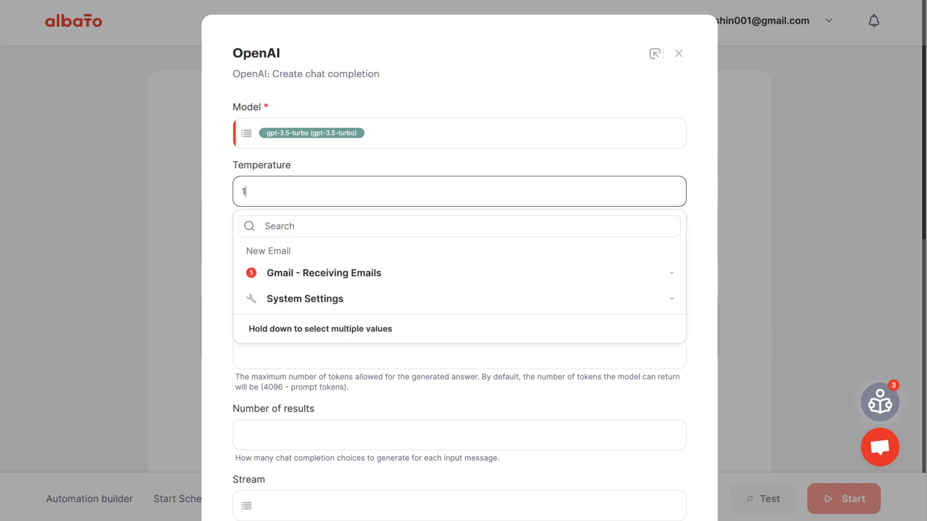
click(220, 207)
scroll(278, 310, down, 1)
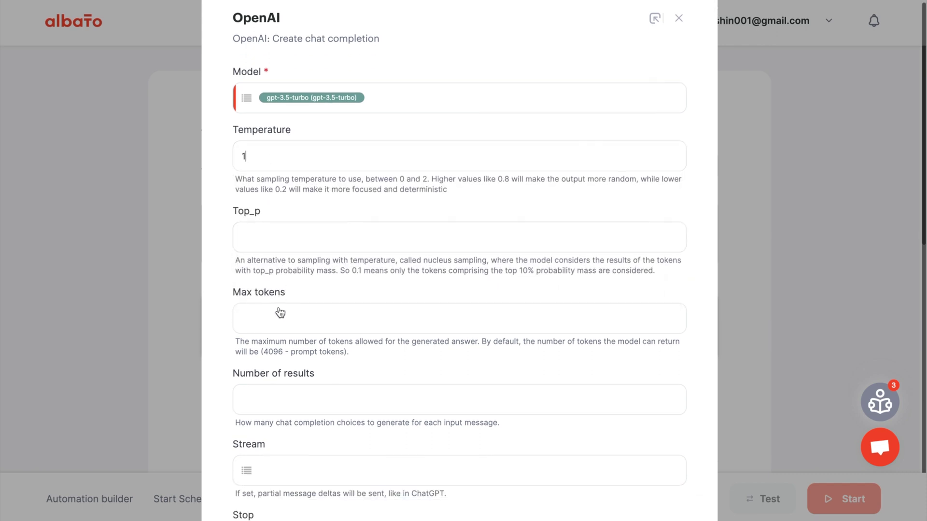
click(280, 312)
text(2000)
click(228, 300)
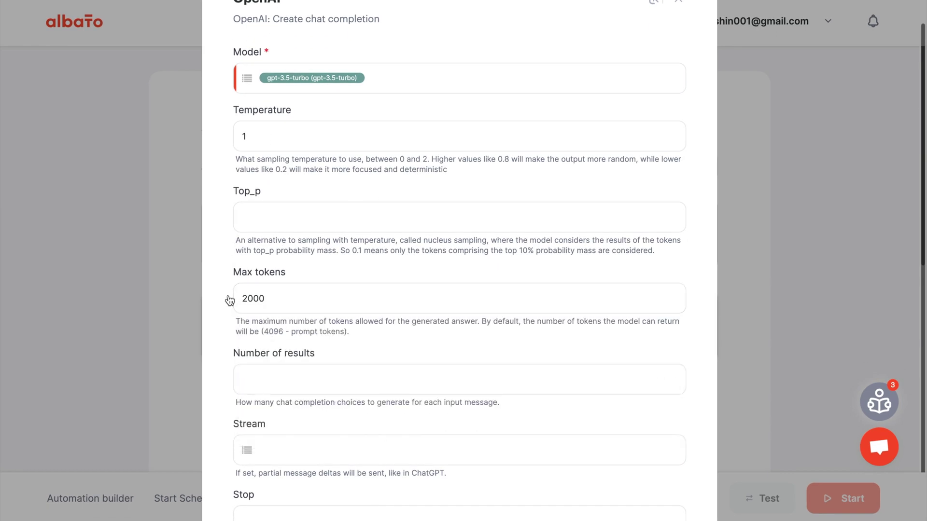
Set Number of results to 1 and Stream to No (0).
scroll(228, 300, down, 2)
click(238, 281)
text(1)
click(220, 288)
scroll(219, 288, down, 3)
click(248, 174)
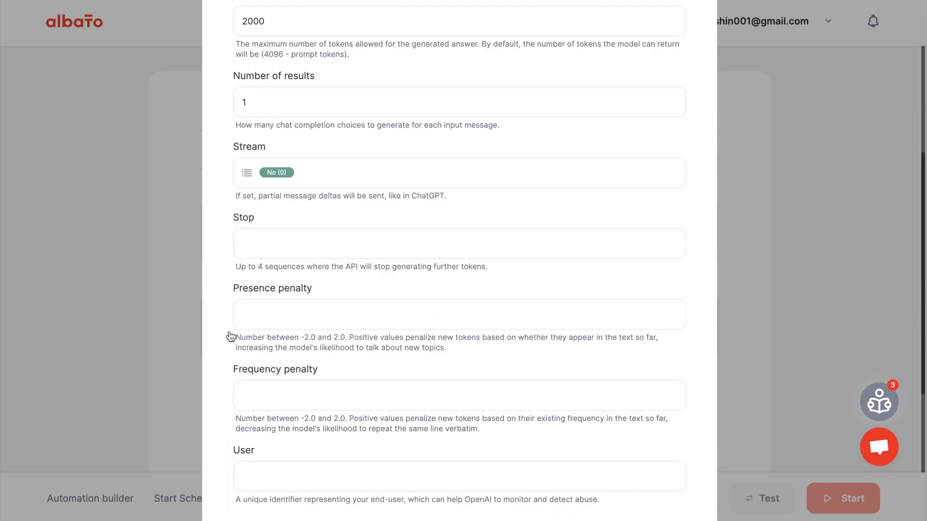
scroll(229, 335, down, 5)
Set role assistant and a prompt asking for 3 friendly business replies to the email Text, then save.
click(315, 333)
text(assistant)
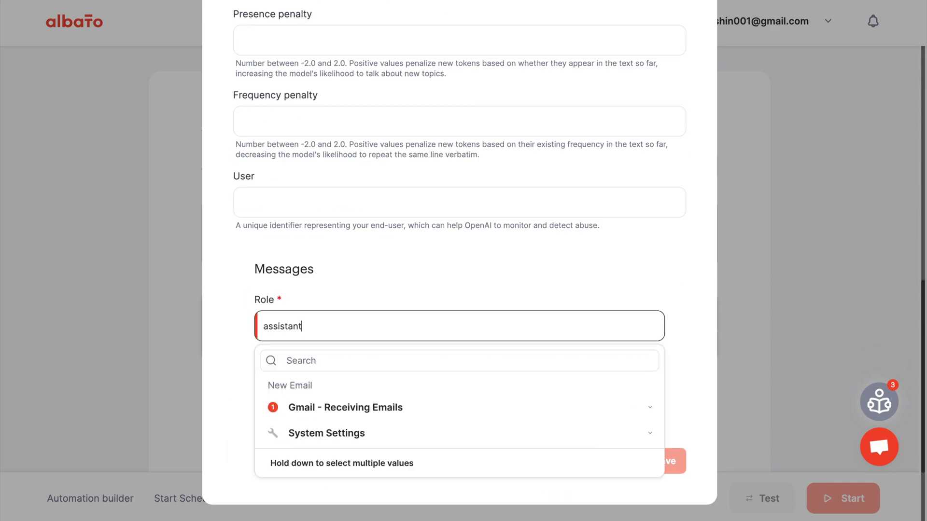
click(248, 330)
click(303, 399)
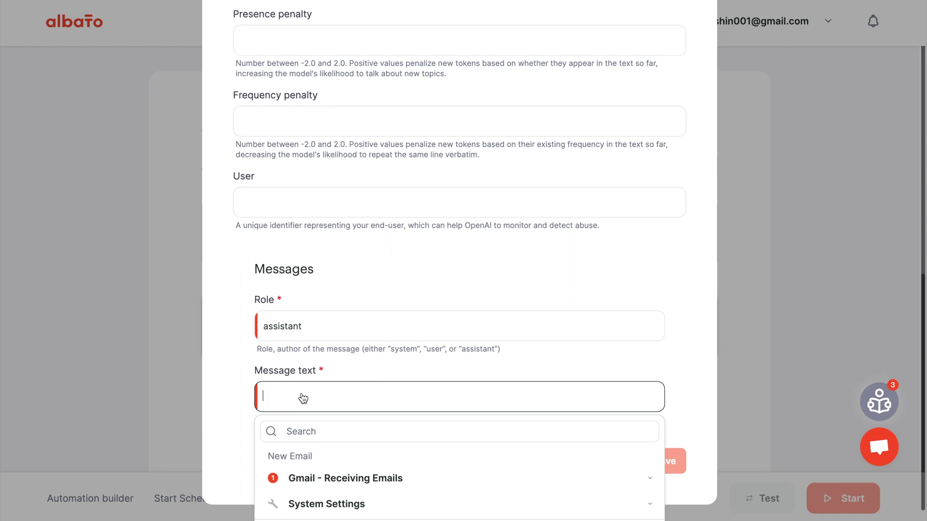
text(Can you please generate 3 business email response that fri)
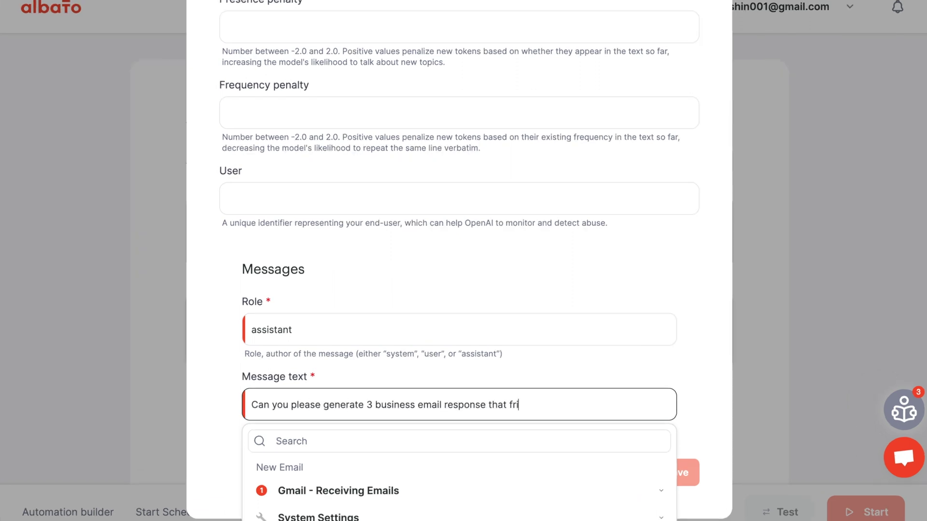
text(endly, but still appropriate for the workplace. The email topic is)
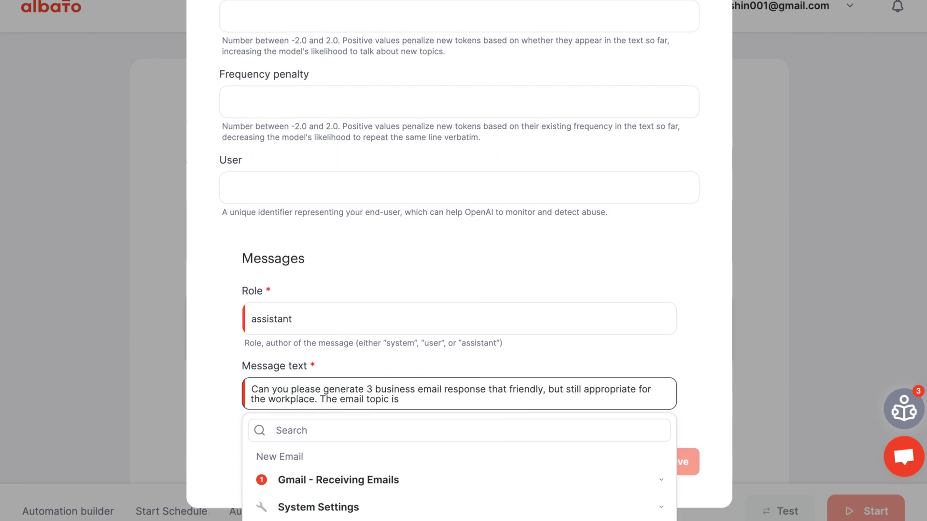
click(337, 479)
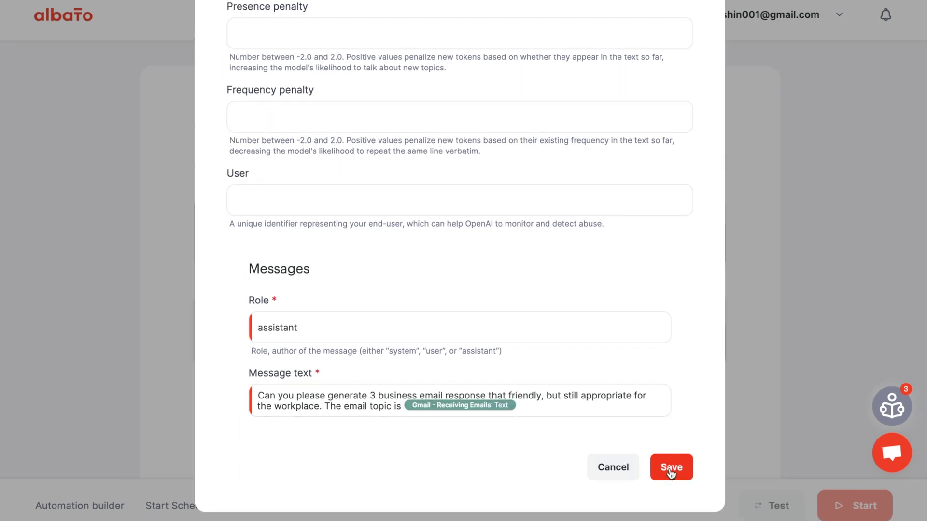
click(671, 471)
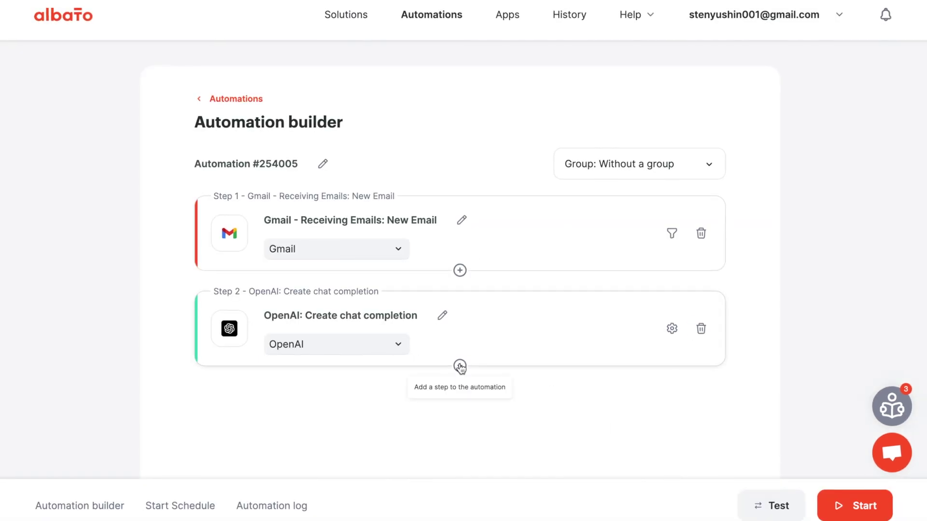
Add a Gmail Send email action step using the existing Gmail account.
click(460, 367)
click(424, 367)
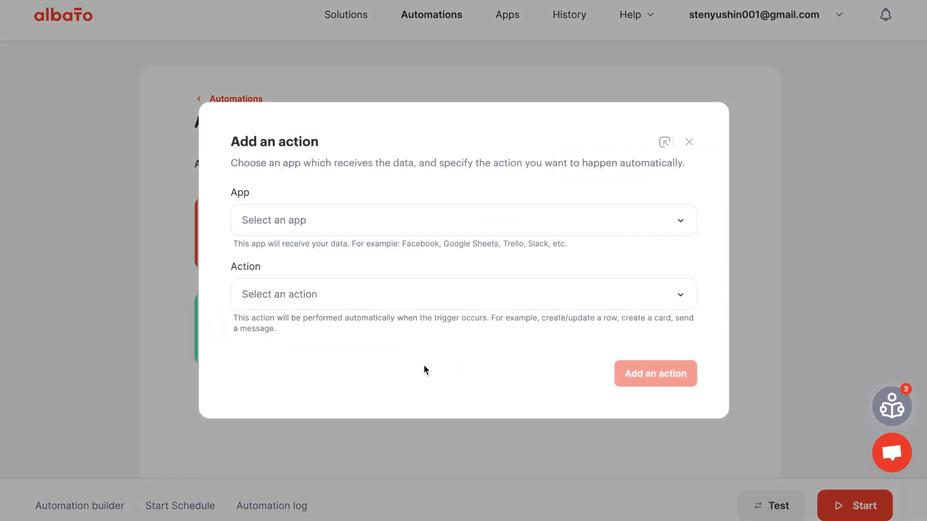
click(354, 222)
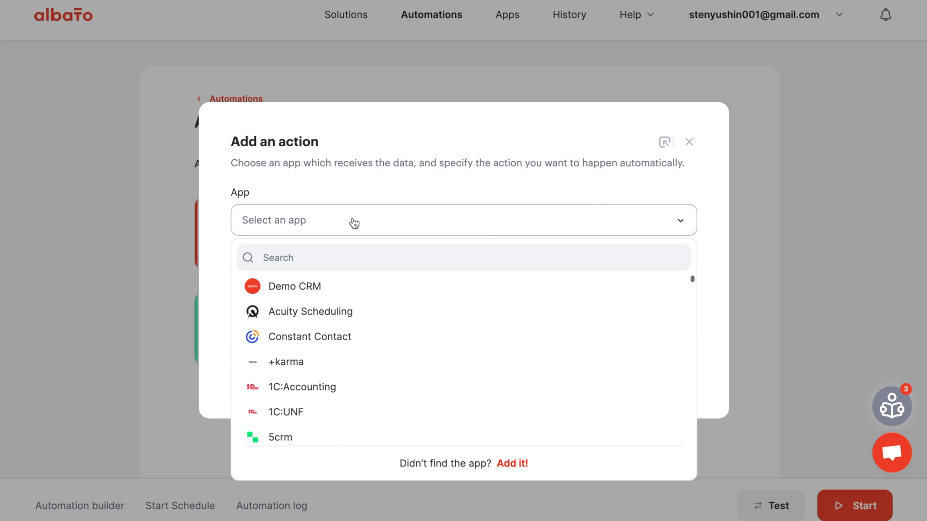
text(gma)
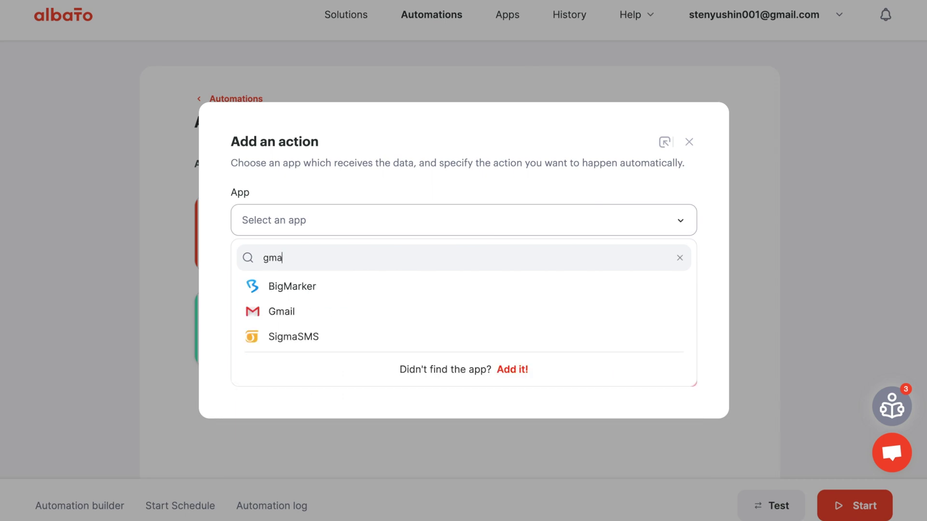
click(321, 313)
click(322, 301)
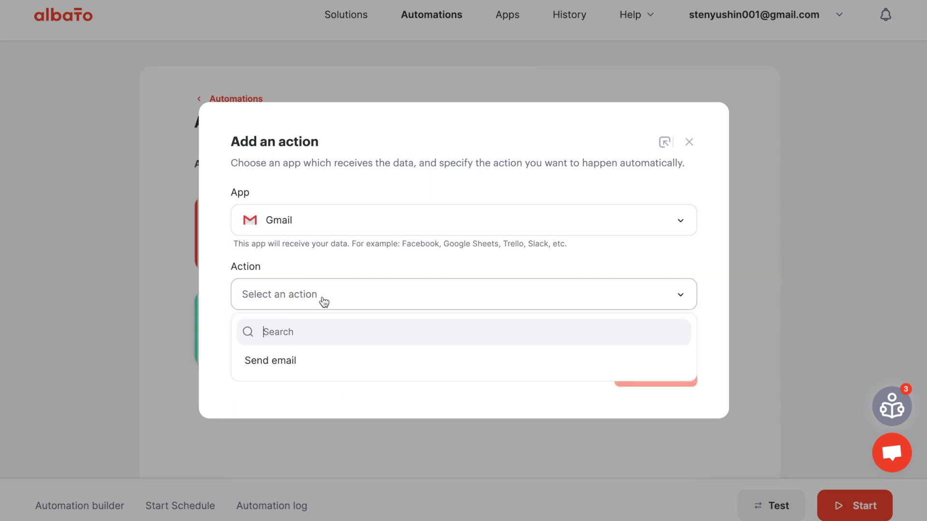
click(326, 364)
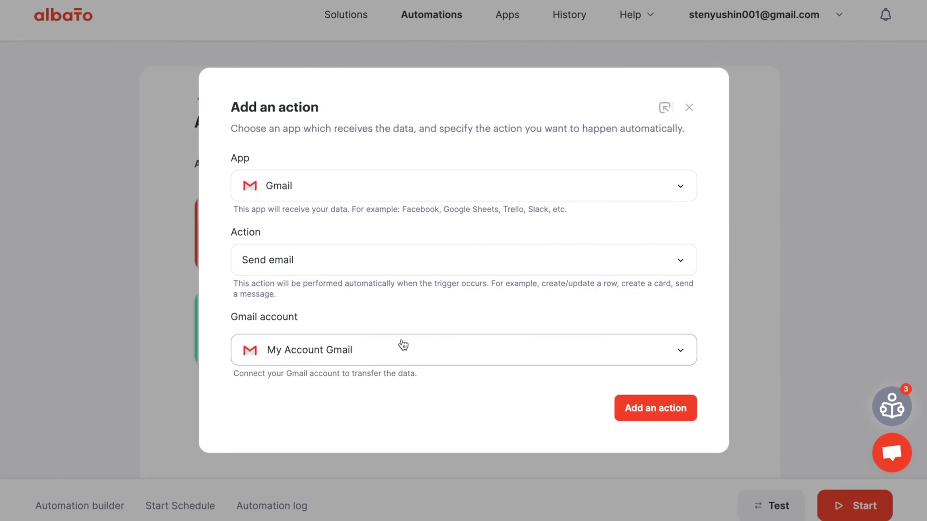
click(401, 355)
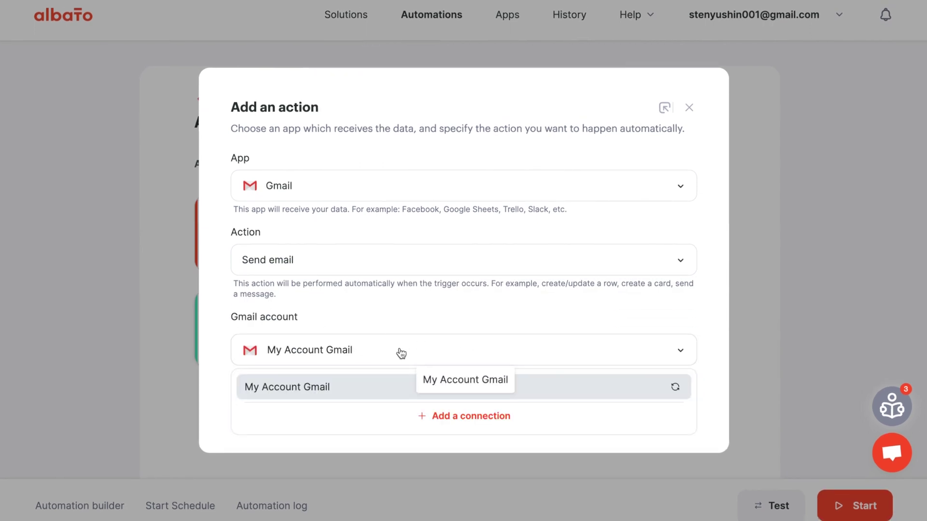
click(503, 327)
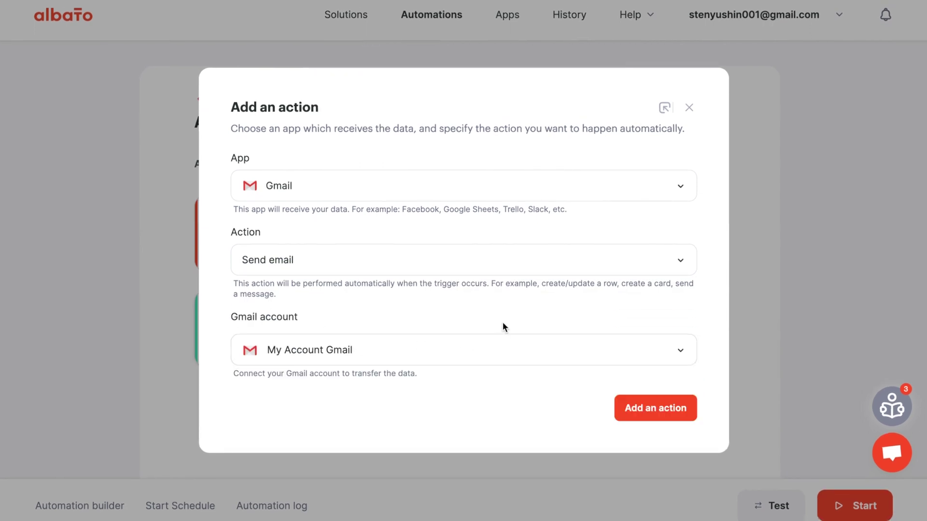
click(647, 410)
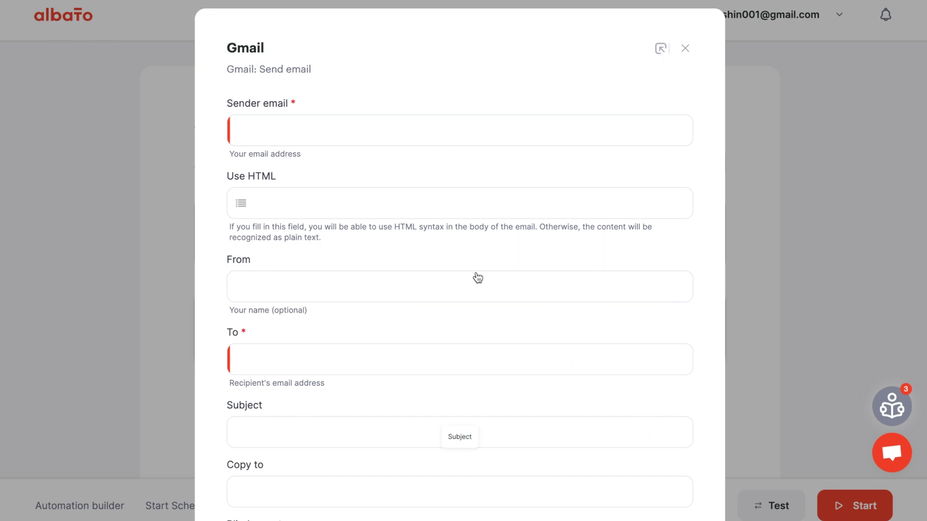
Enter the account's own address as sender and recipient, with subject 'AlbatoAI Draft to' plus the incoming sender.
click(358, 138)
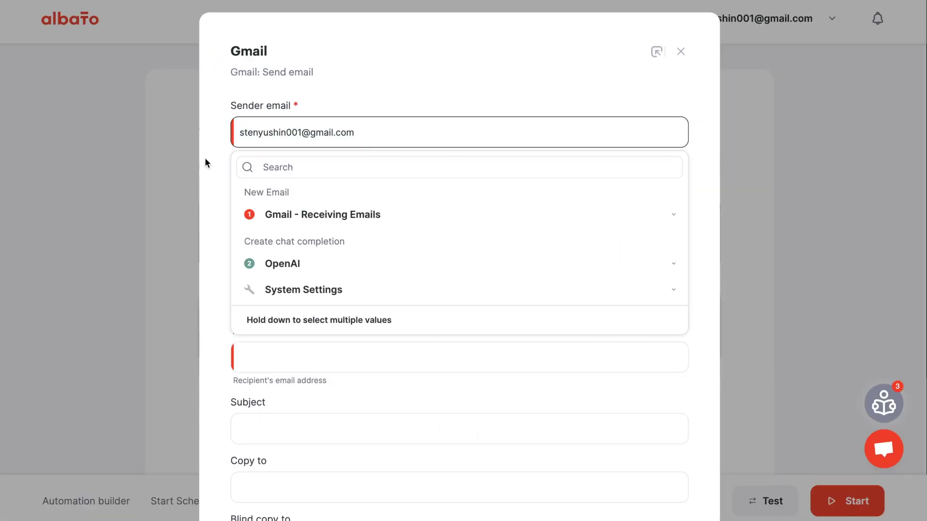
key(Tab)
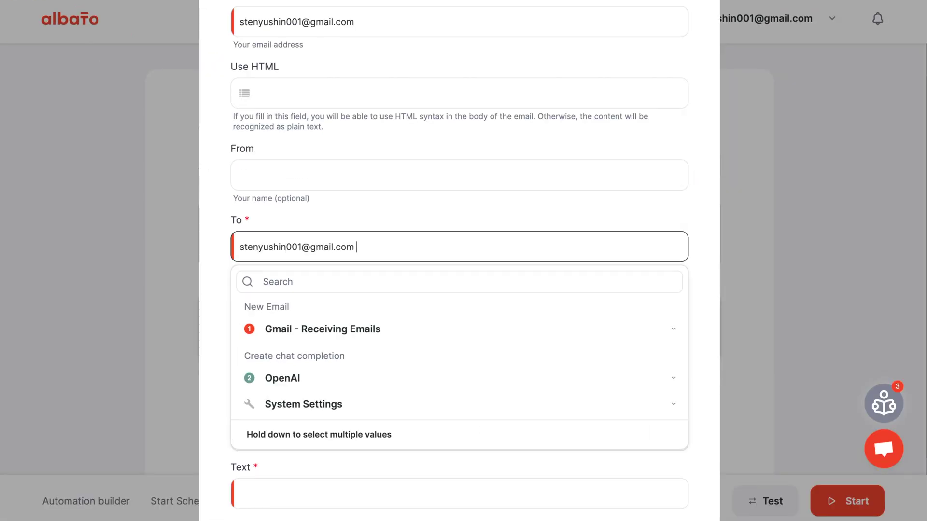
key(Tab)
text(AlbatoAI Draft to)
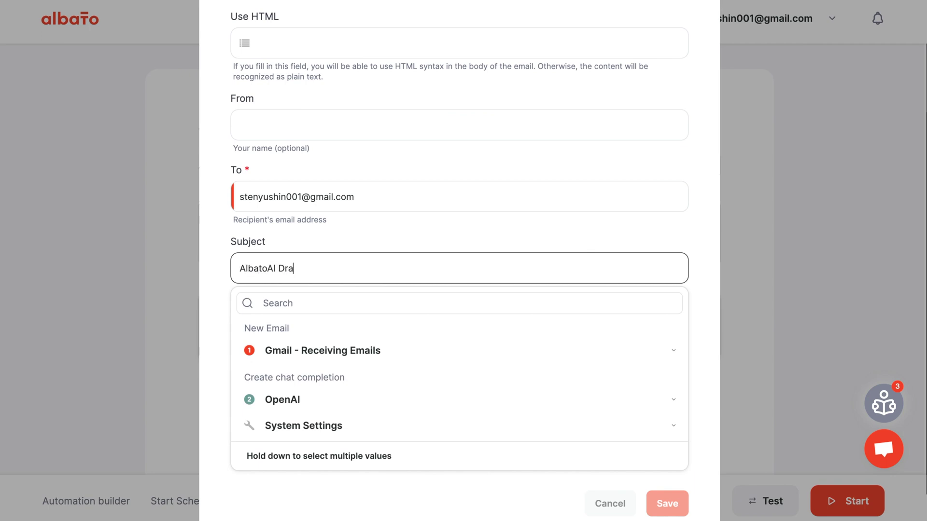
click(325, 351)
click(284, 449)
Set the email body to the OpenAI Response content and save the step.
click(300, 404)
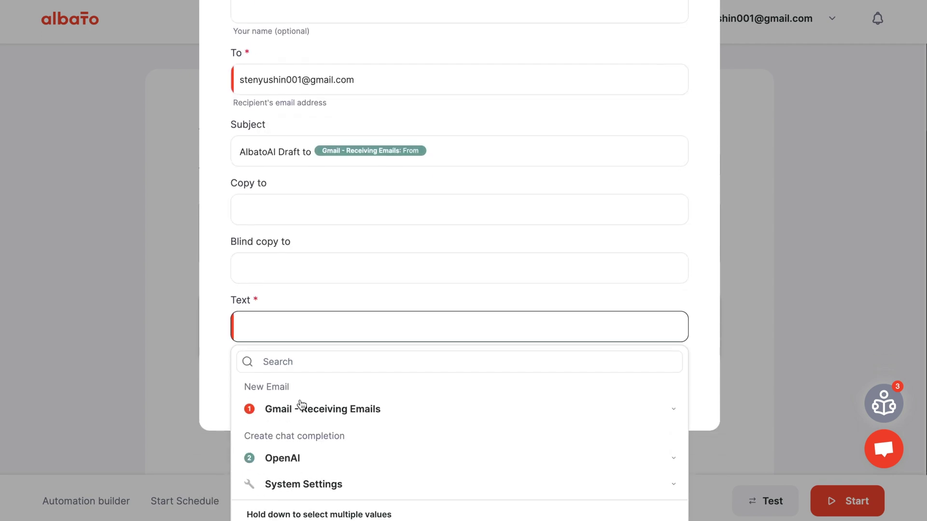
click(307, 467)
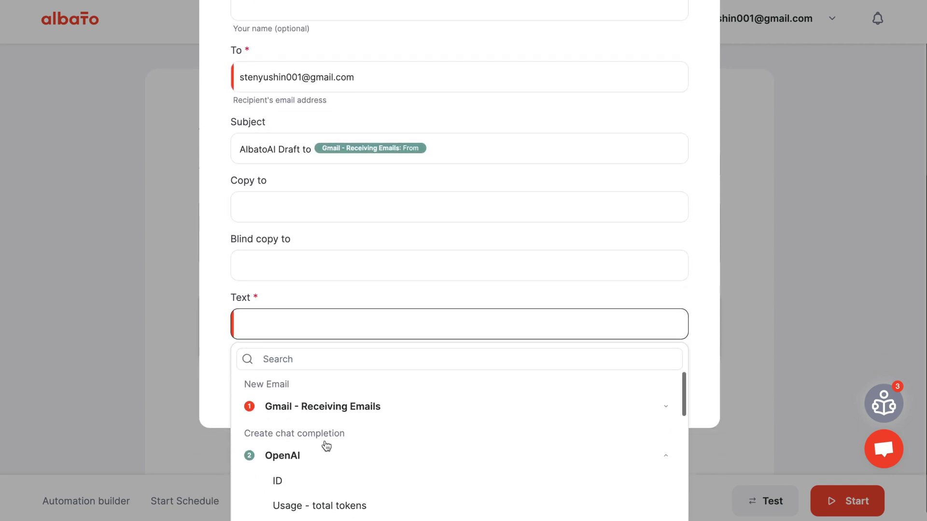
scroll(325, 441, down, 10)
scroll(325, 441, up, 3)
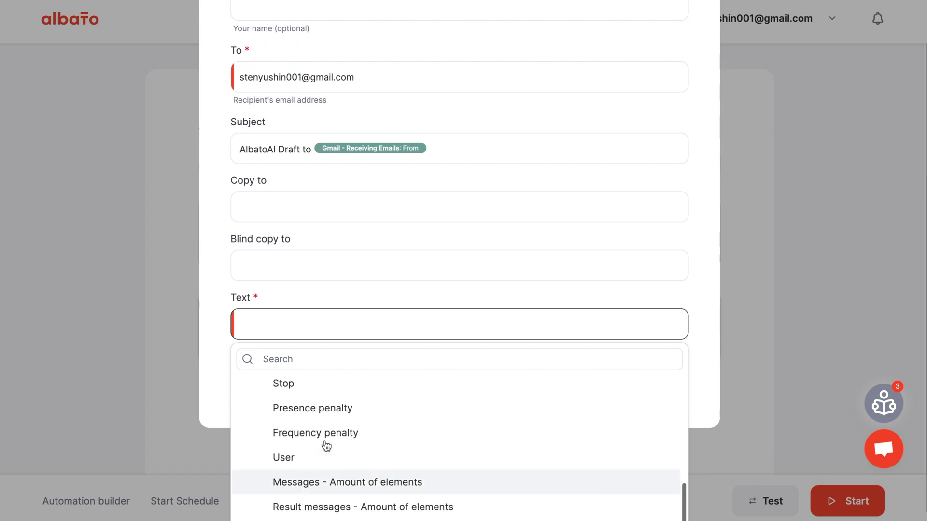
scroll(326, 445, up, 4)
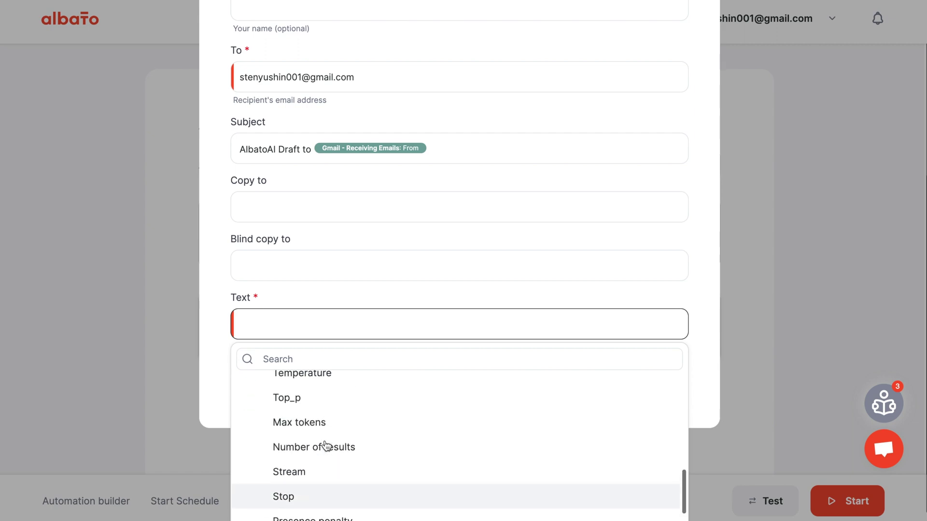
scroll(327, 445, up, 1)
click(325, 445)
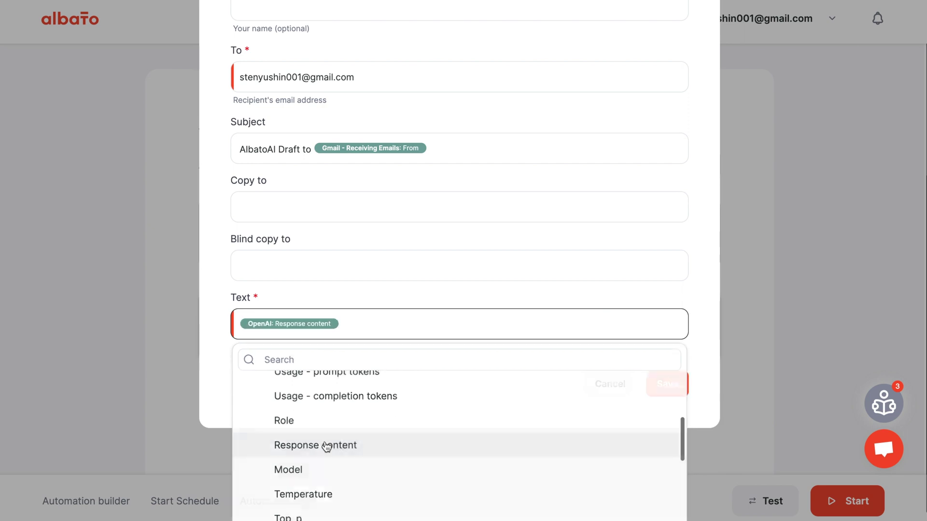
click(666, 464)
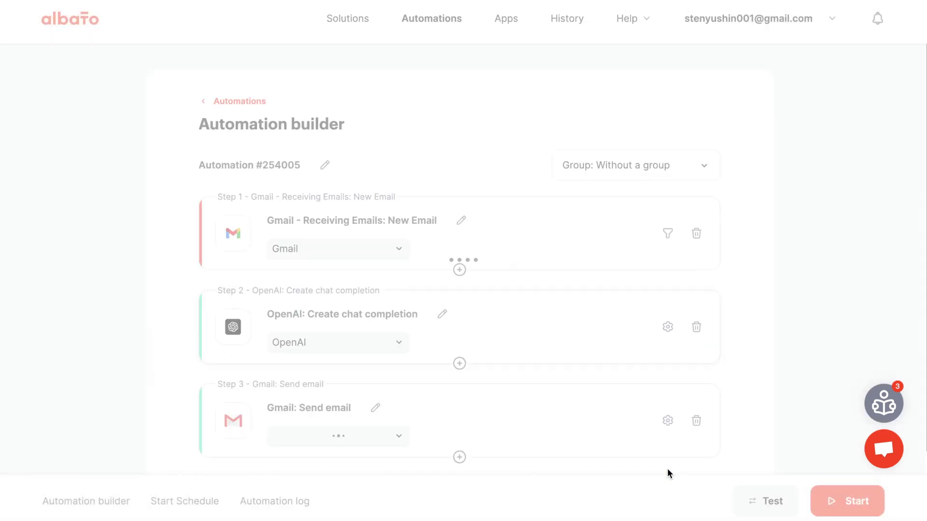
Start automation #254005 running, then select the enquiry message text in Gmail.
scroll(756, 373, down, 1)
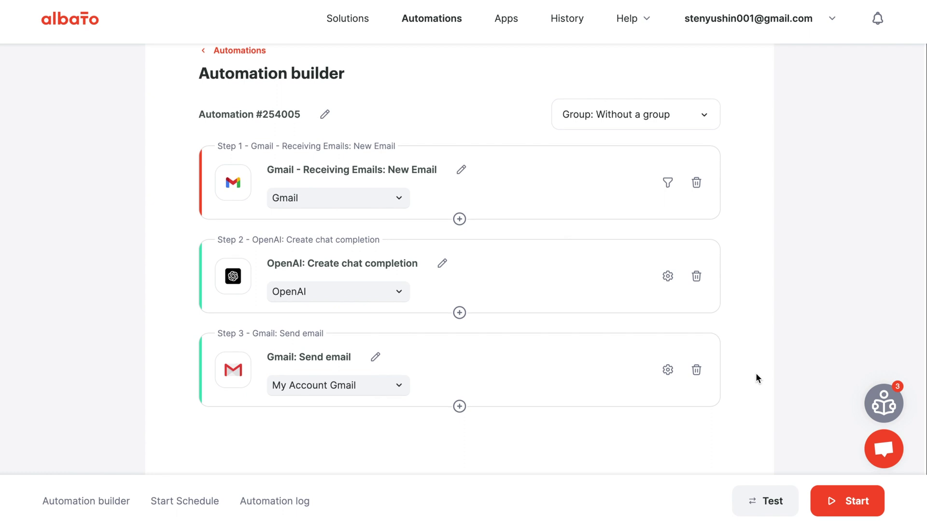
click(833, 501)
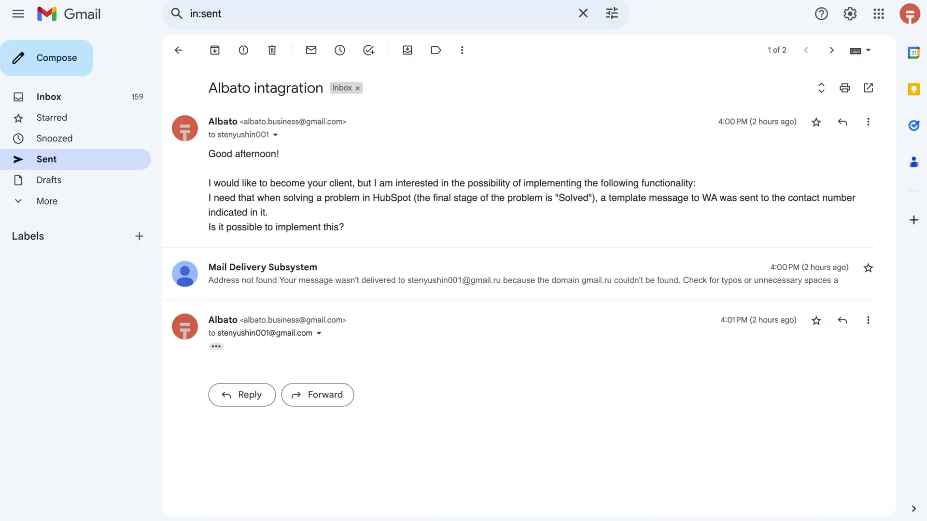
drag(218, 166, 346, 233)
Send the test enquiry 'Integration Albato | HS | WA' and open the arriving AlbatoAI Draft to Albato reply.
click(224, 166)
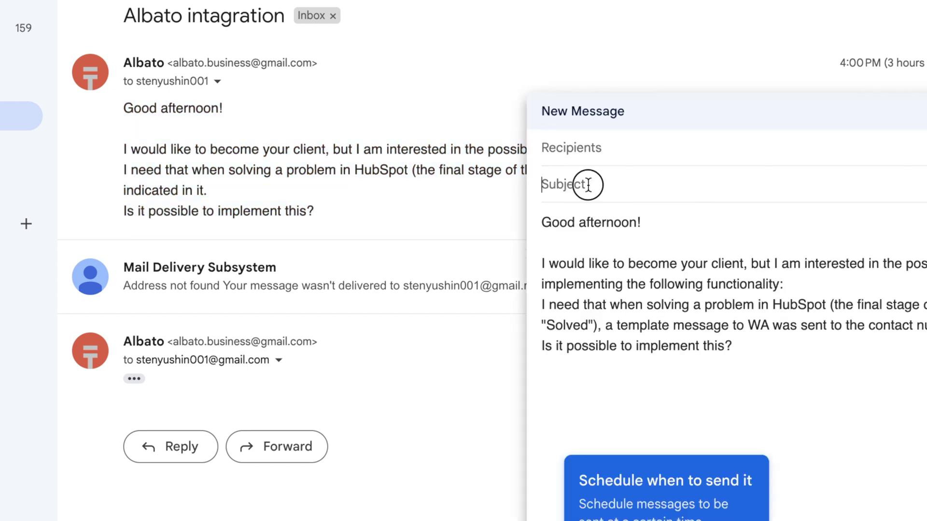
text(Integration Albato | HS | W)
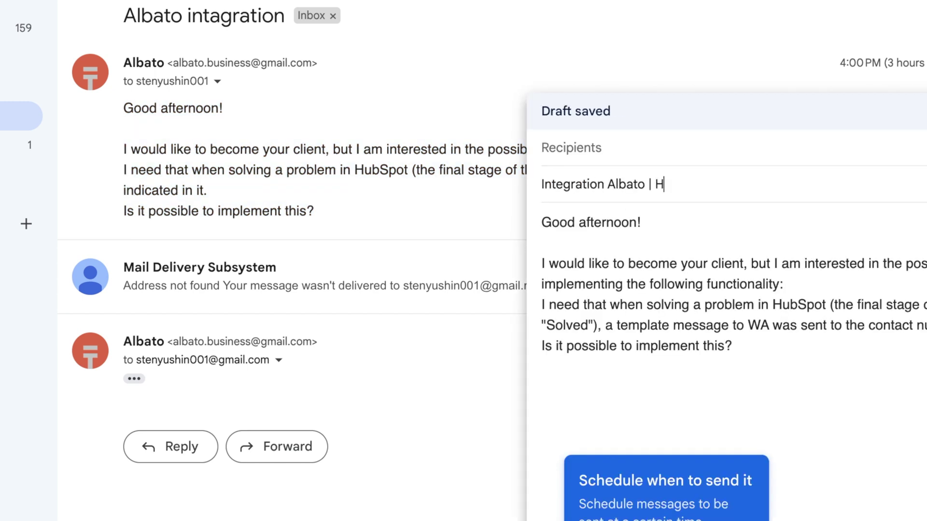
text(A)
key(shift+Tab)
key(Escape)
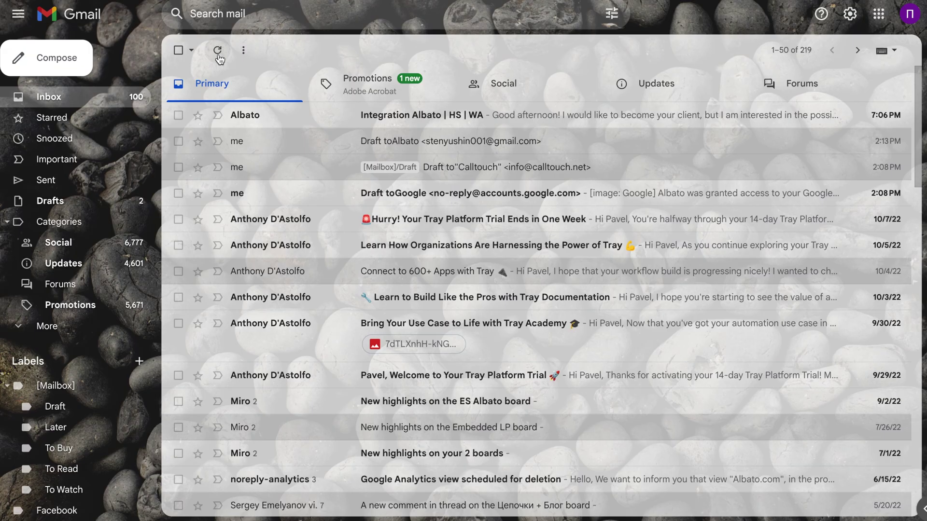
click(217, 52)
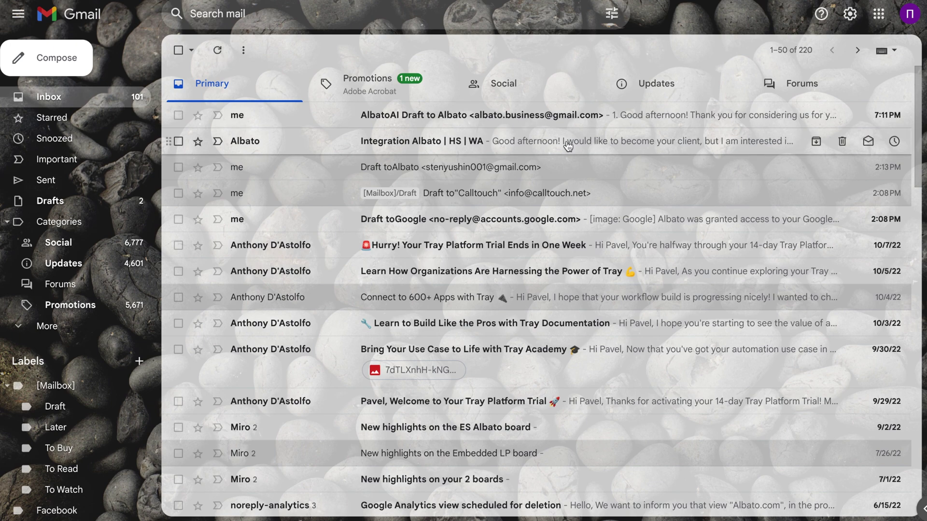
click(552, 116)
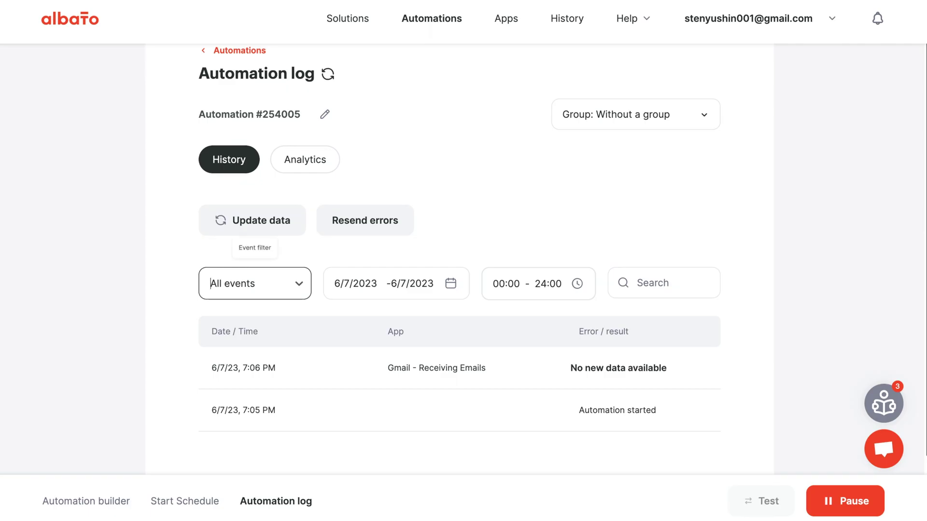
Review the 7:11 PM sent-data entry in the automation log, then pause automation #254005.
click(328, 73)
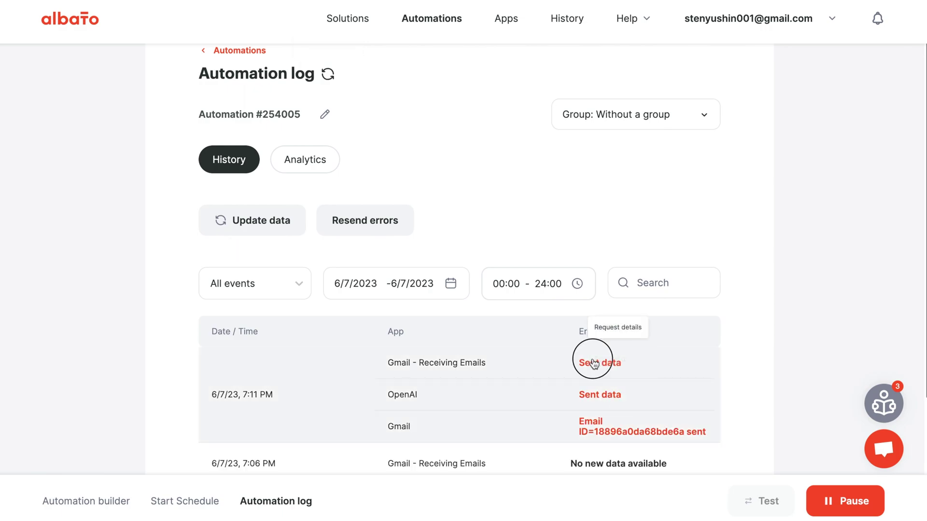
click(593, 362)
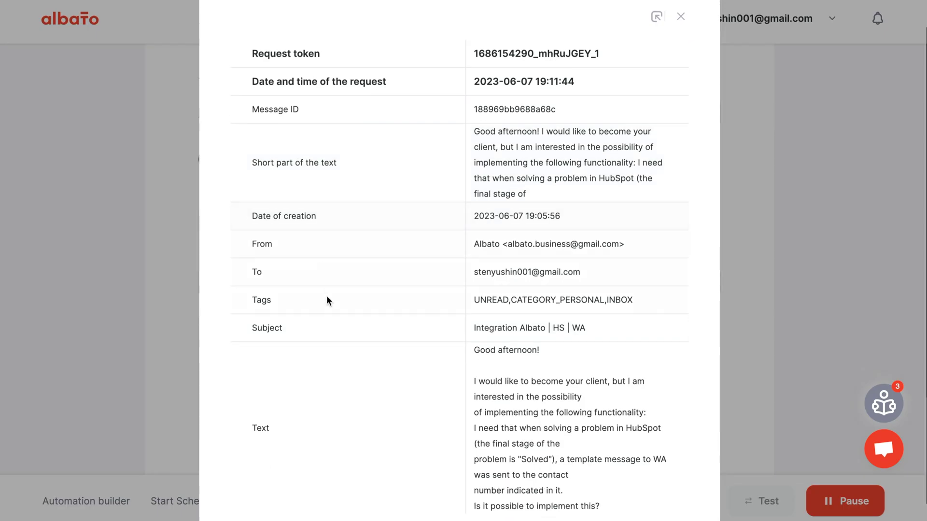
scroll(327, 409, up, 2)
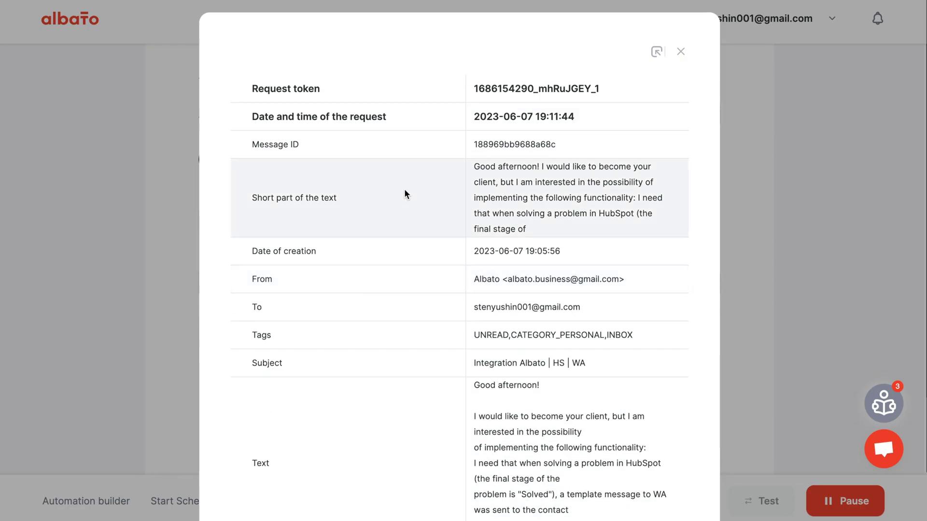
click(681, 52)
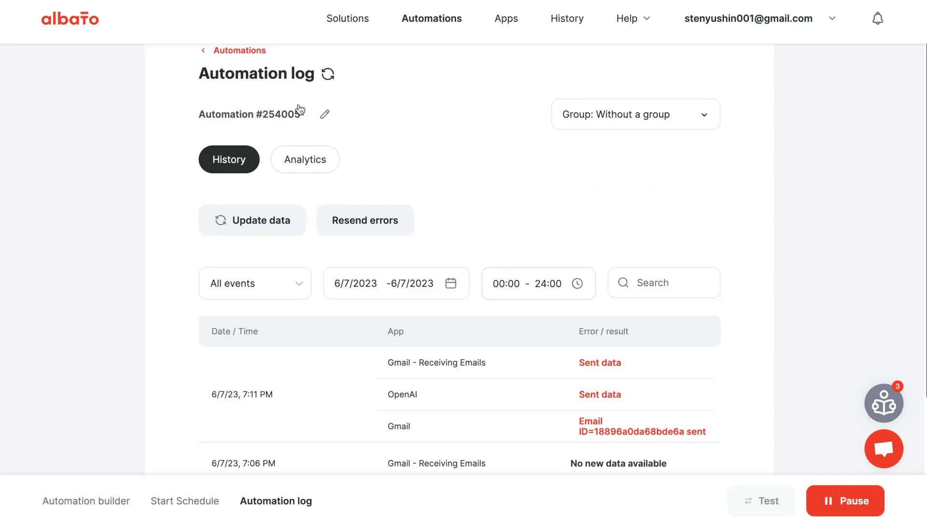
click(107, 504)
click(819, 490)
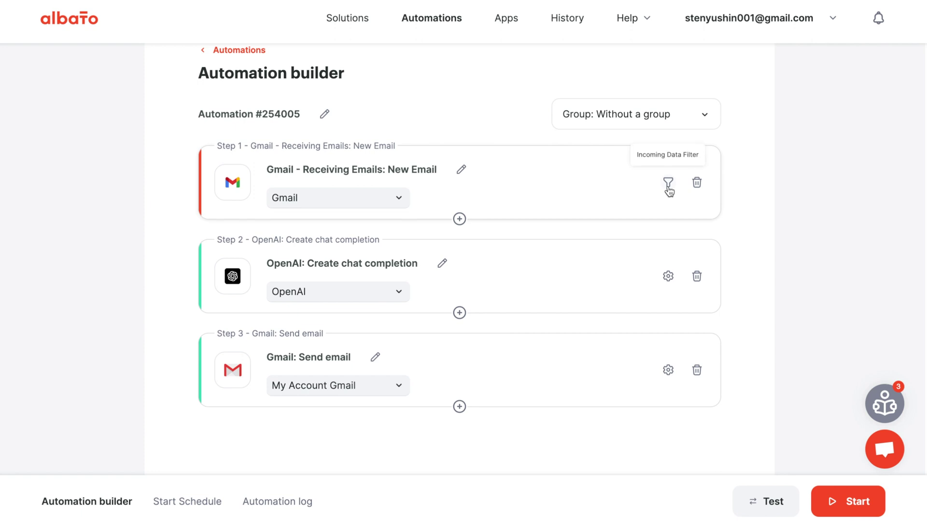
click(668, 191)
click(455, 290)
click(352, 272)
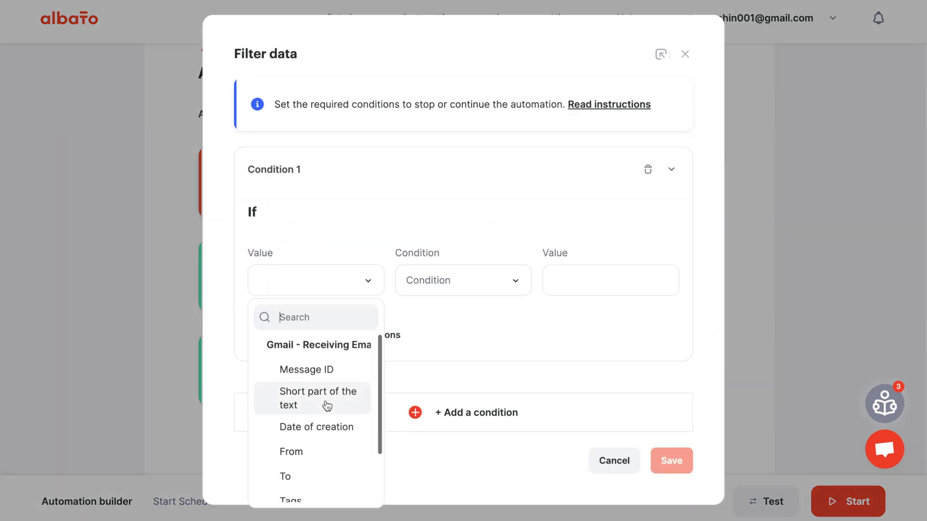
scroll(326, 405, down, 1)
click(451, 286)
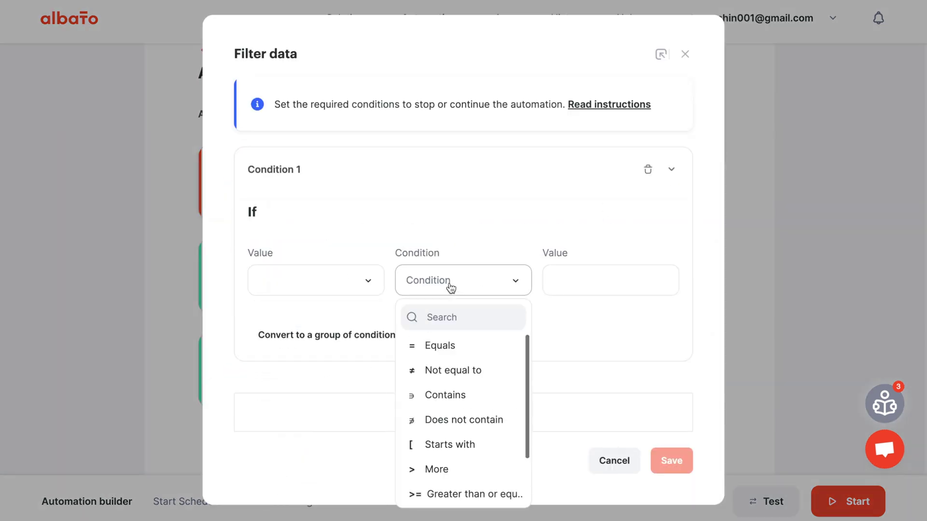
click(499, 184)
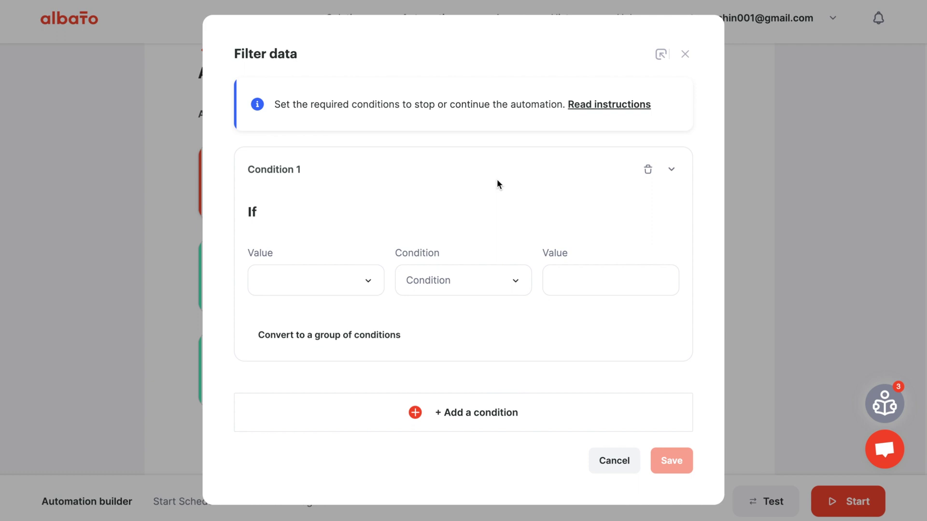
click(684, 56)
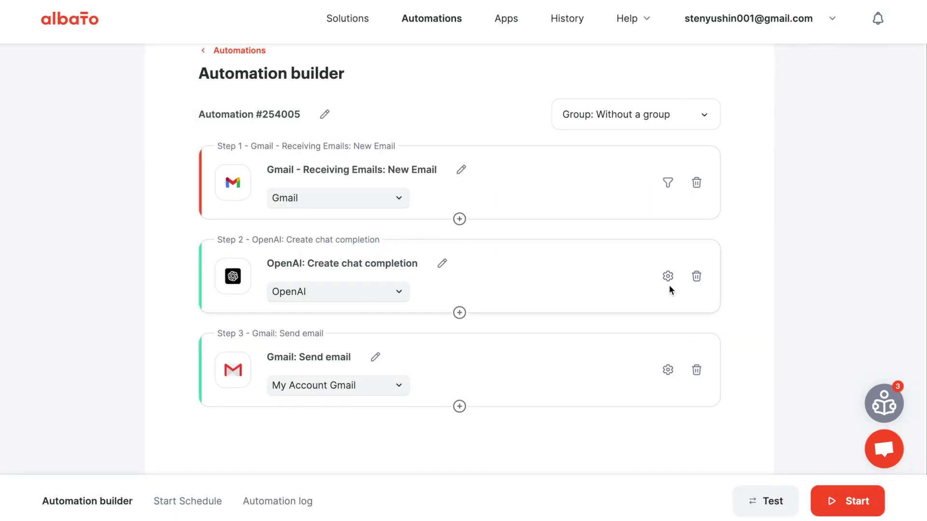
mouse_move(460, 314)
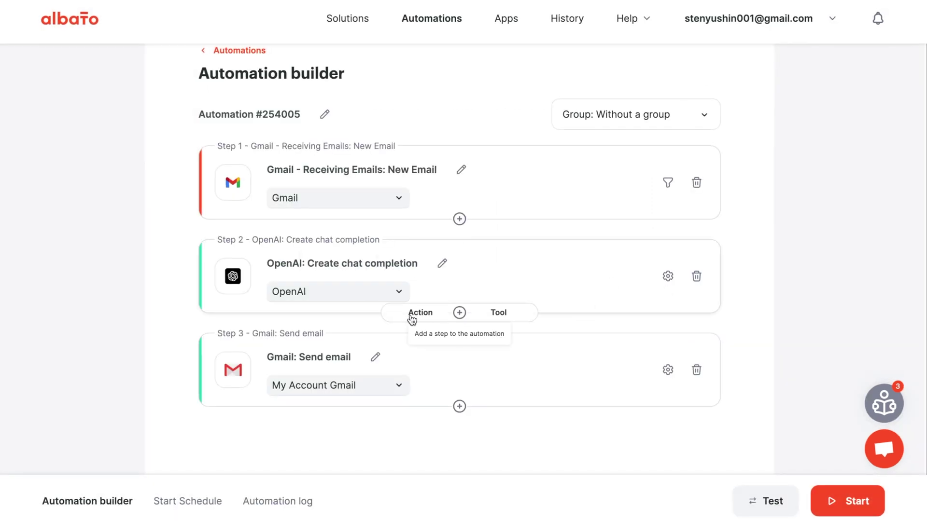